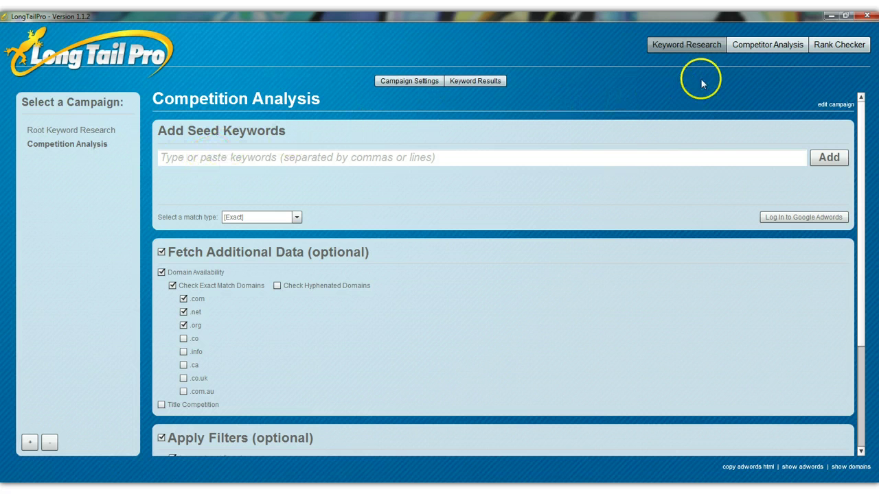
Run a competitor analysis for 'resin jewelry' and sort the top ten pages by site age.
click(749, 48)
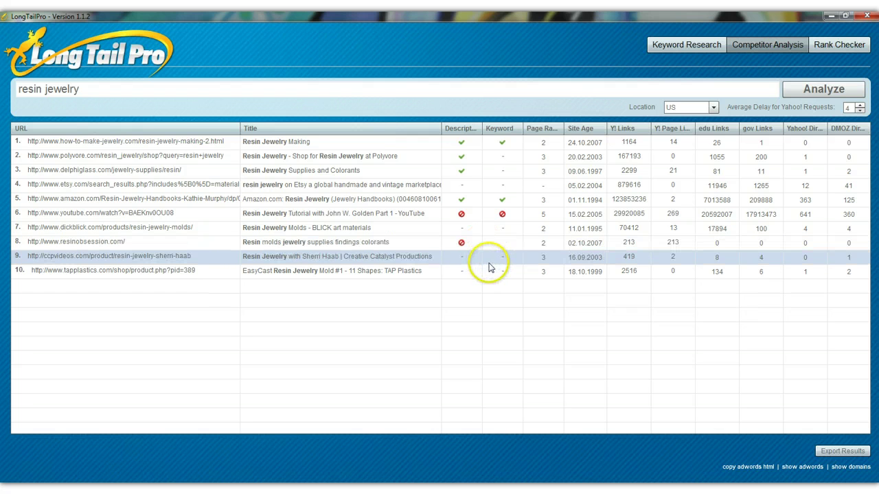
click(579, 128)
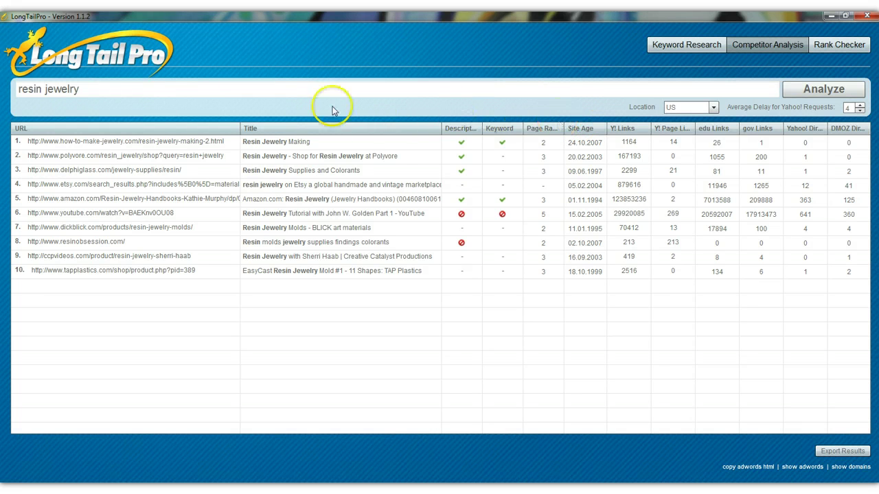
click(119, 90)
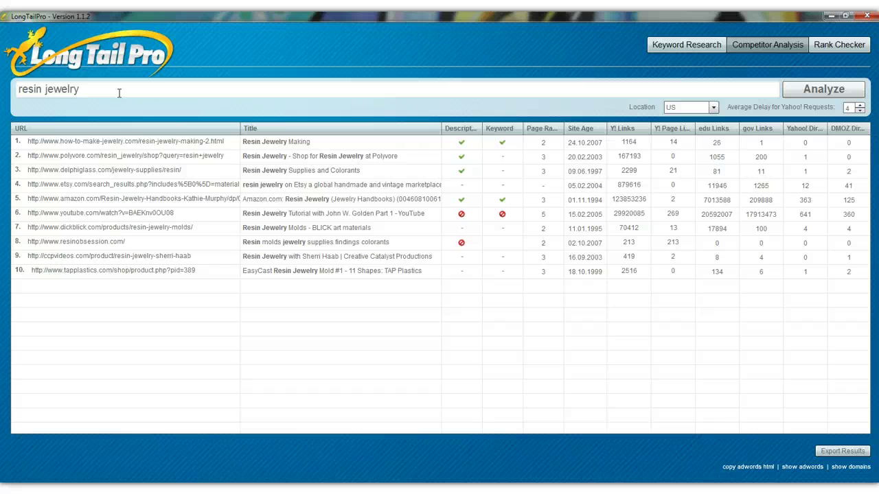
click(258, 140)
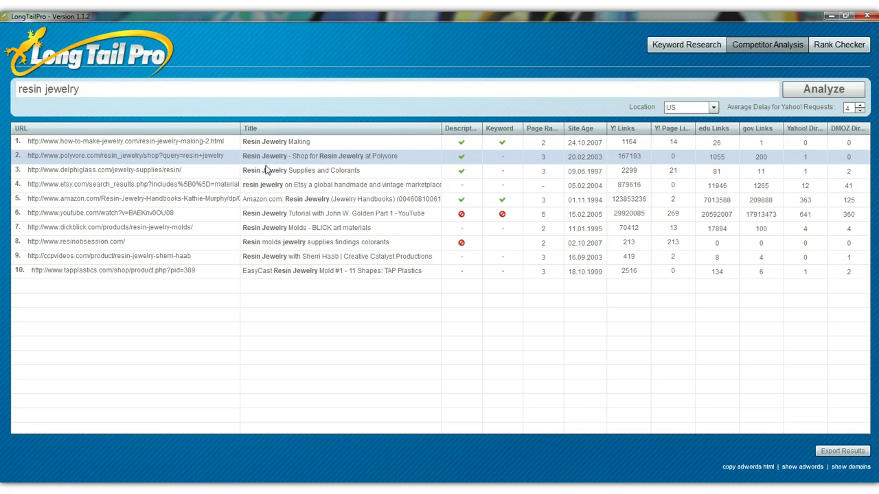
click(268, 170)
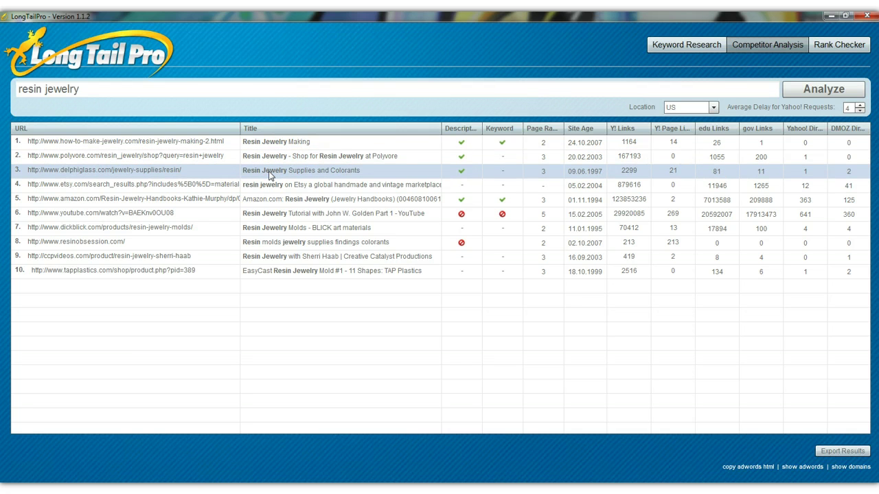
click(277, 217)
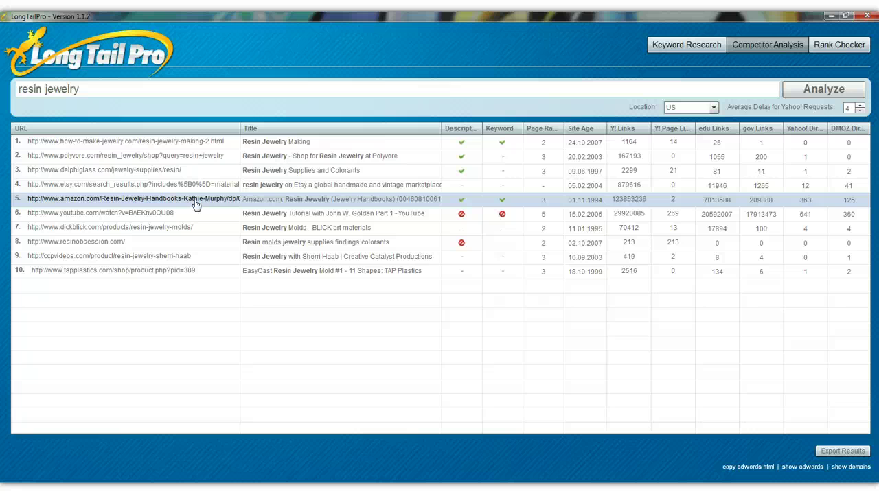
click(130, 185)
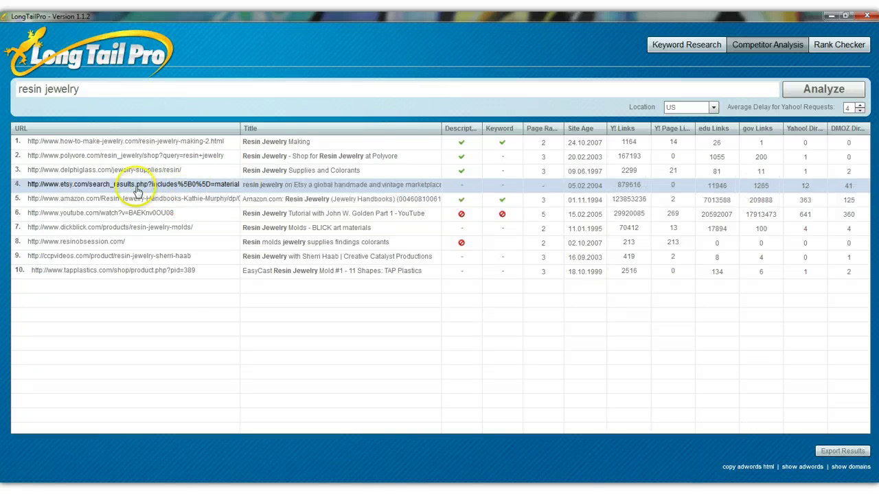
click(128, 199)
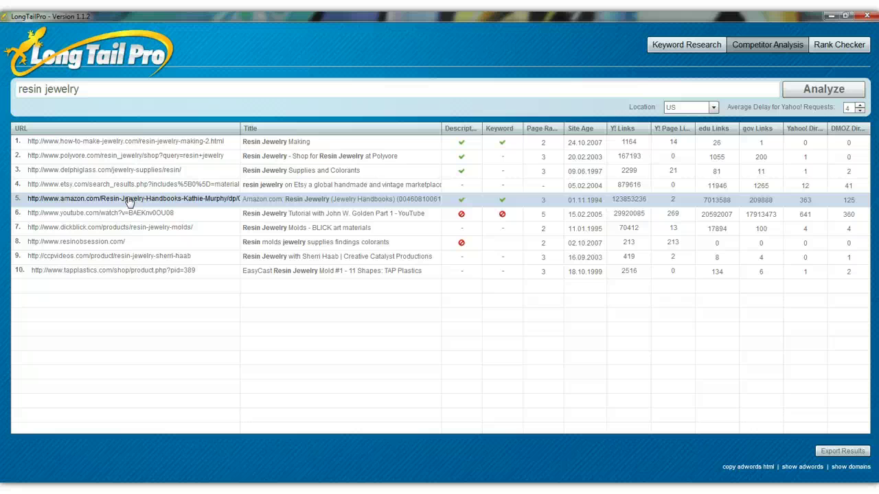
click(158, 155)
click(165, 141)
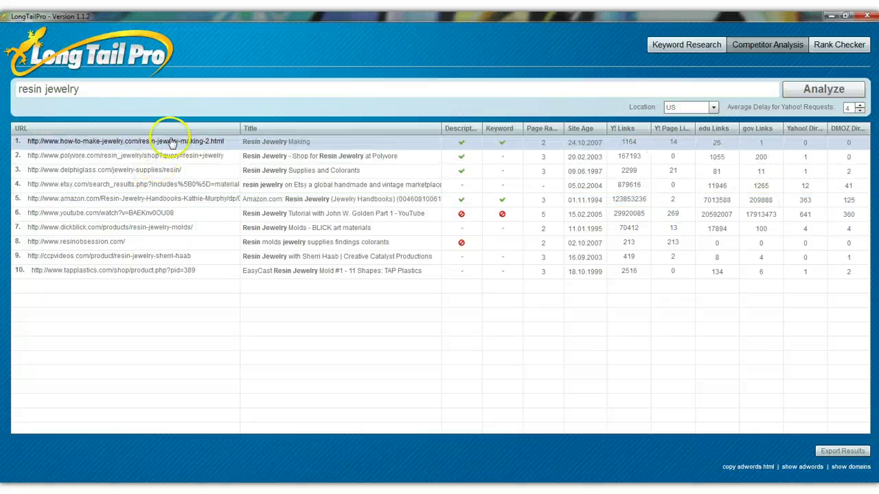
click(169, 169)
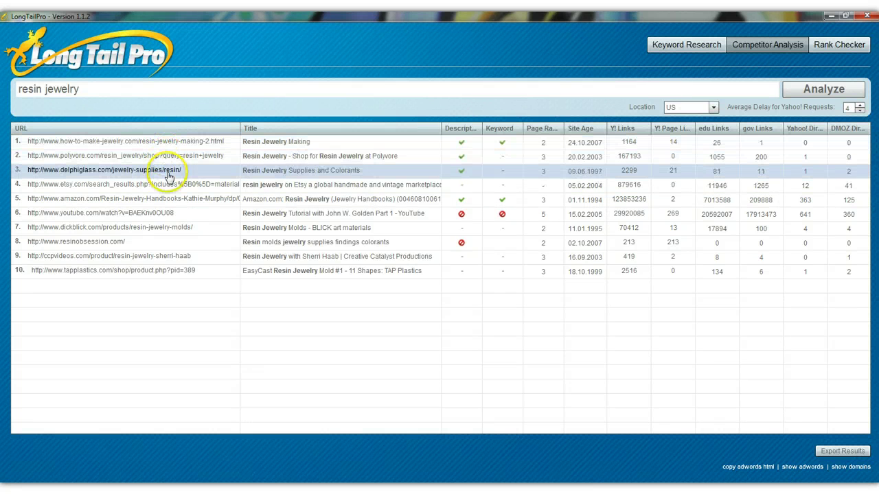
click(210, 142)
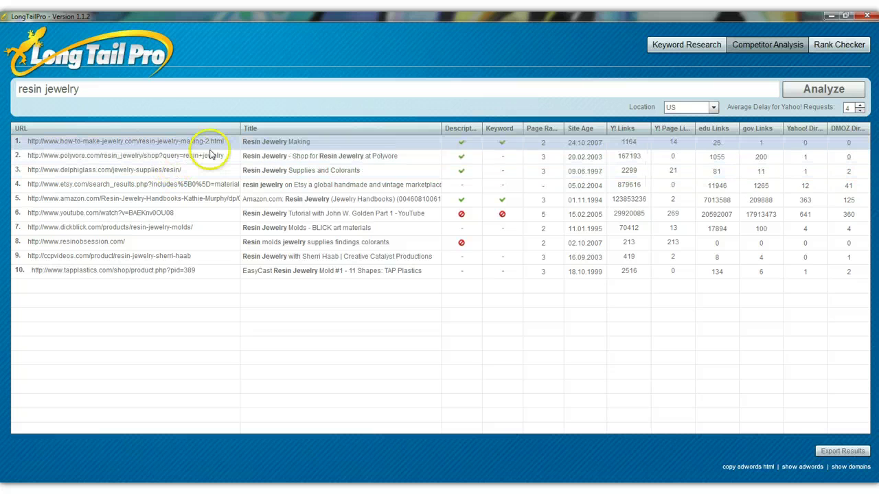
click(219, 170)
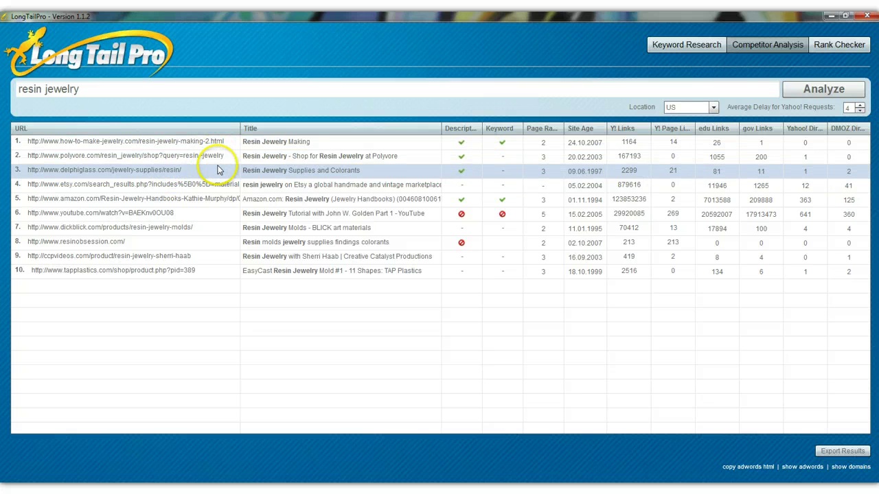
click(261, 142)
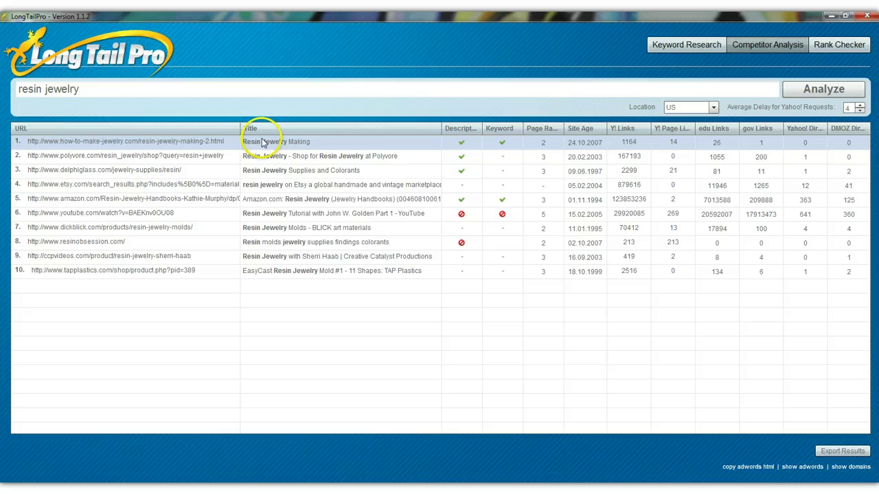
click(268, 156)
click(273, 169)
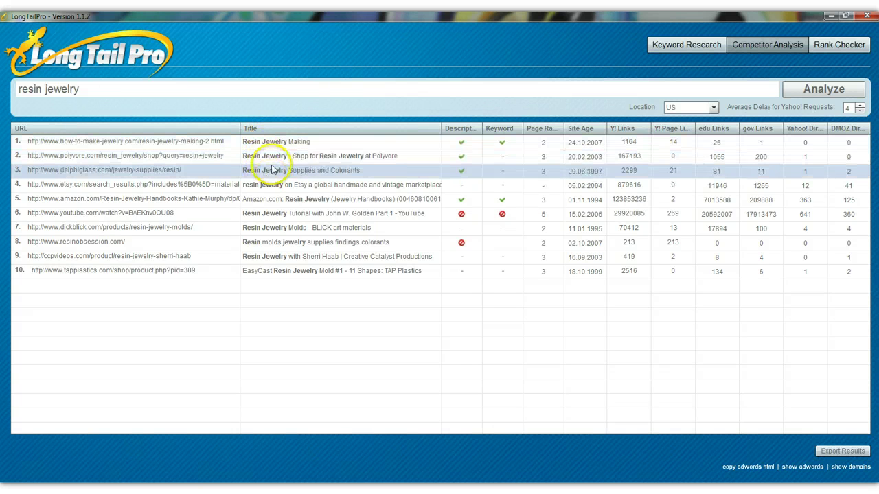
click(321, 154)
click(506, 141)
click(526, 156)
click(464, 144)
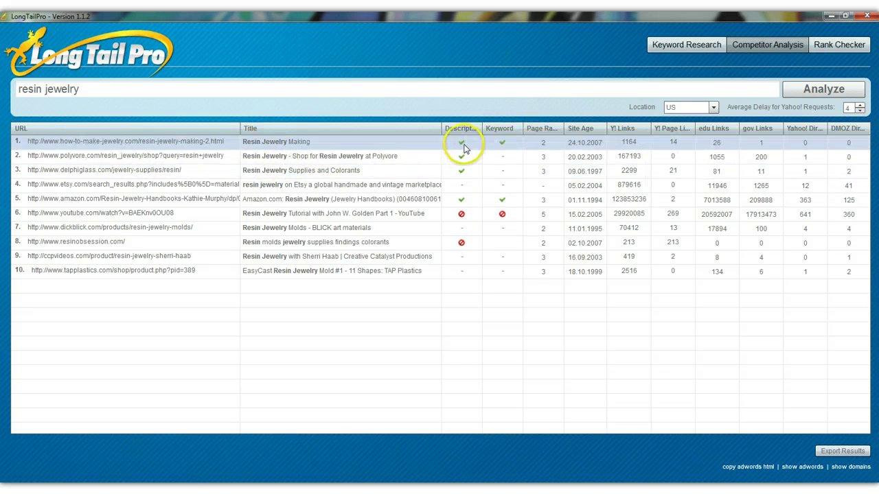
click(462, 170)
click(294, 142)
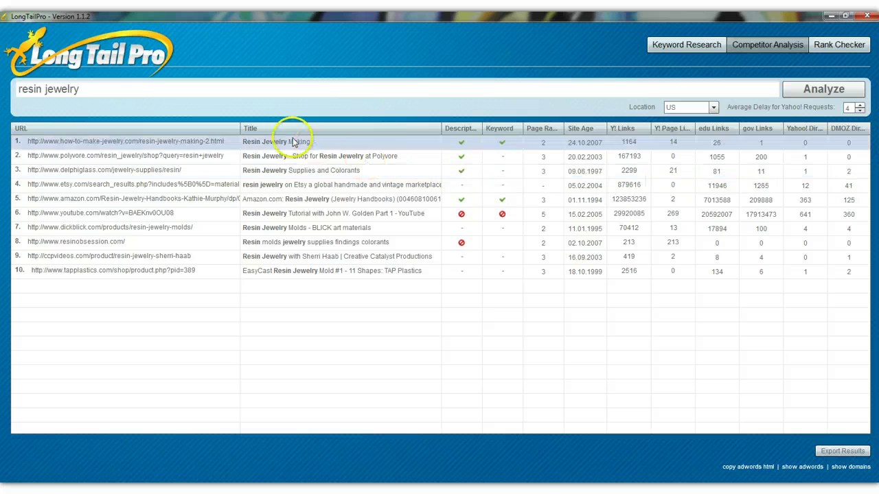
click(195, 171)
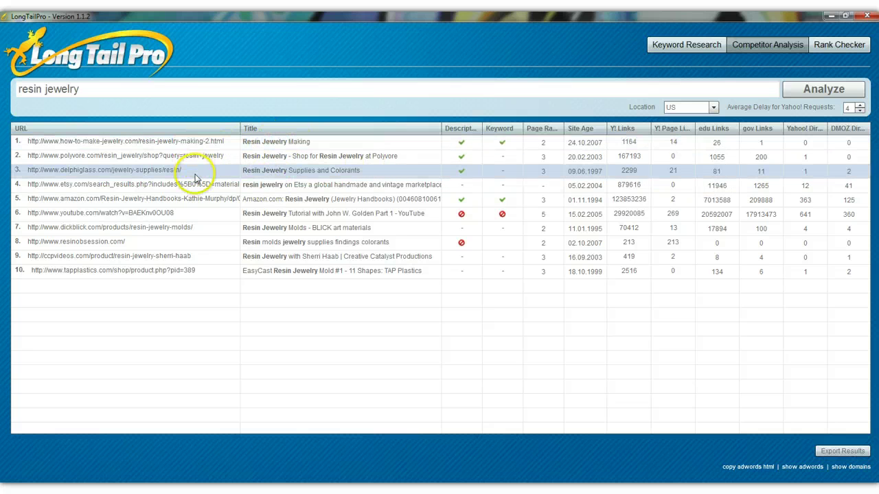
click(276, 156)
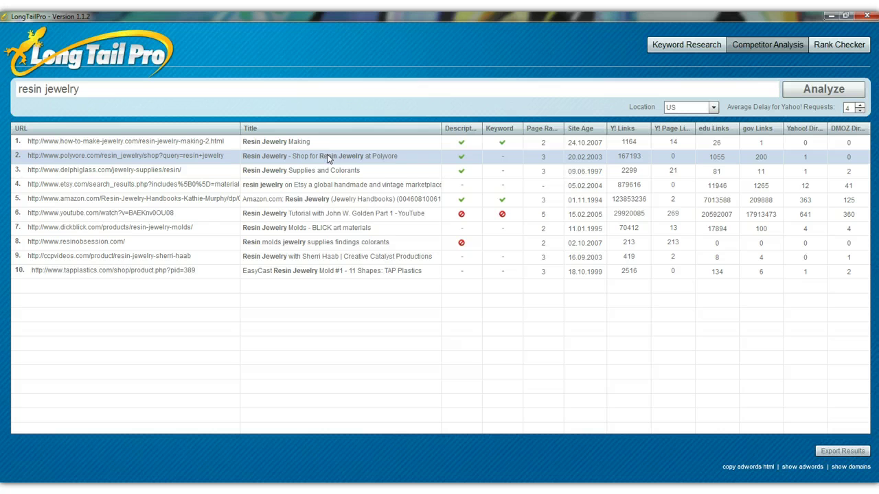
click(329, 280)
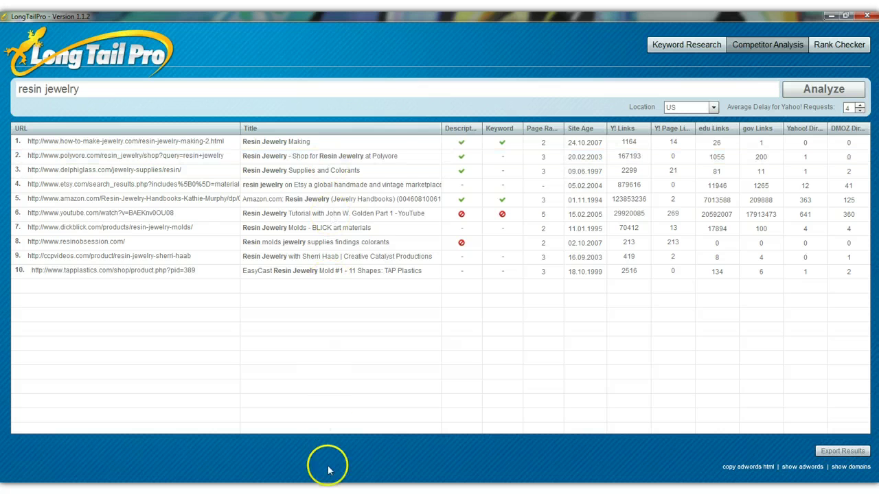
Browse the live Google results for resin jewelry, then return to the best natural deodorant analysis.
click(359, 474)
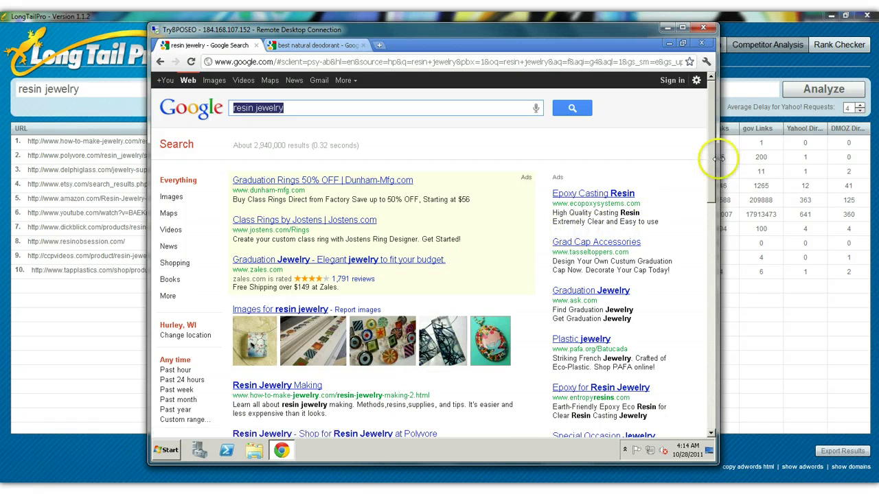
scroll(712, 173, down, 1)
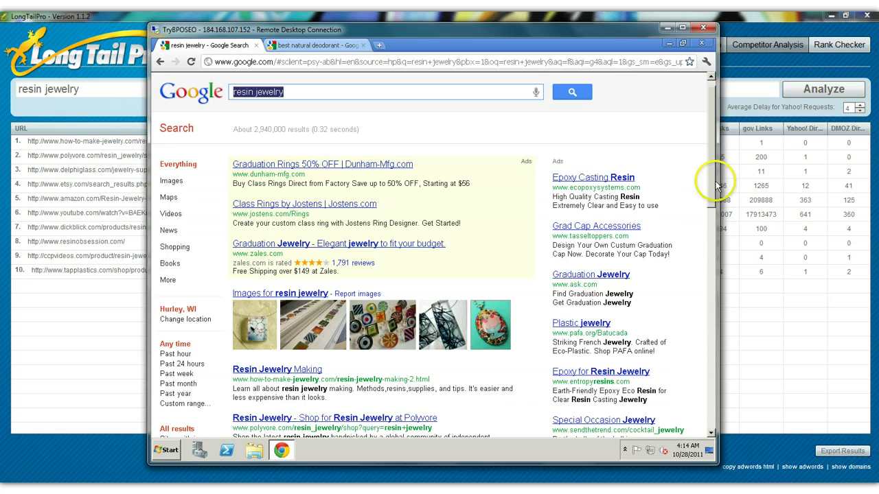
drag(713, 216, 731, 262)
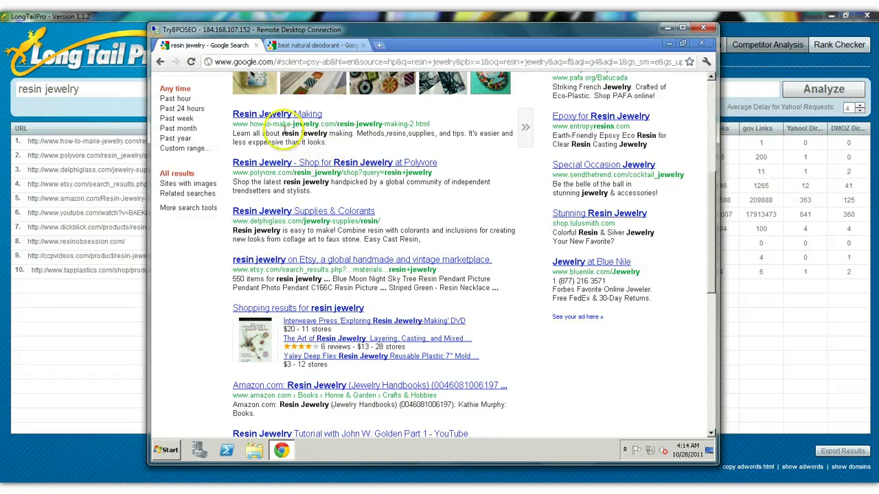
click(252, 122)
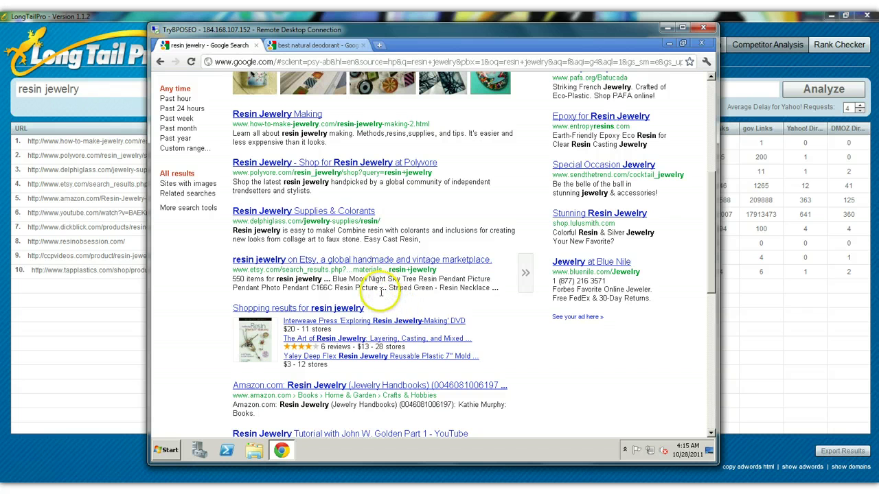
scroll(392, 297, down, 4)
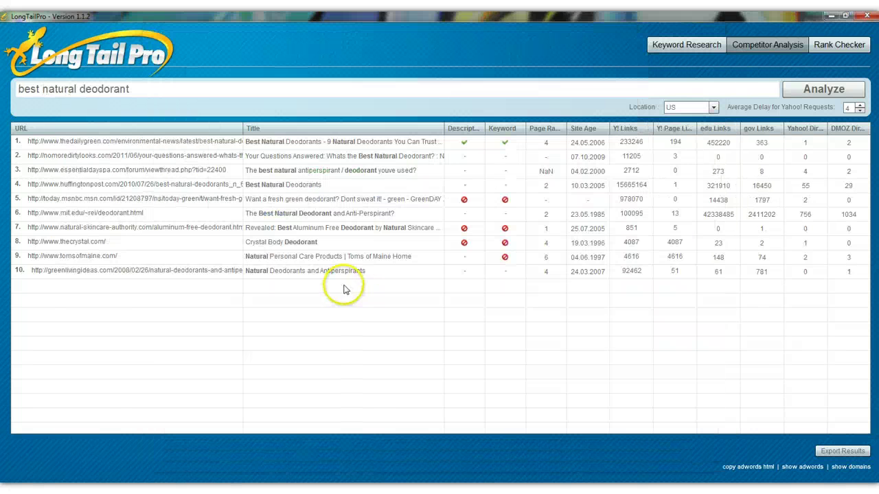
click(358, 247)
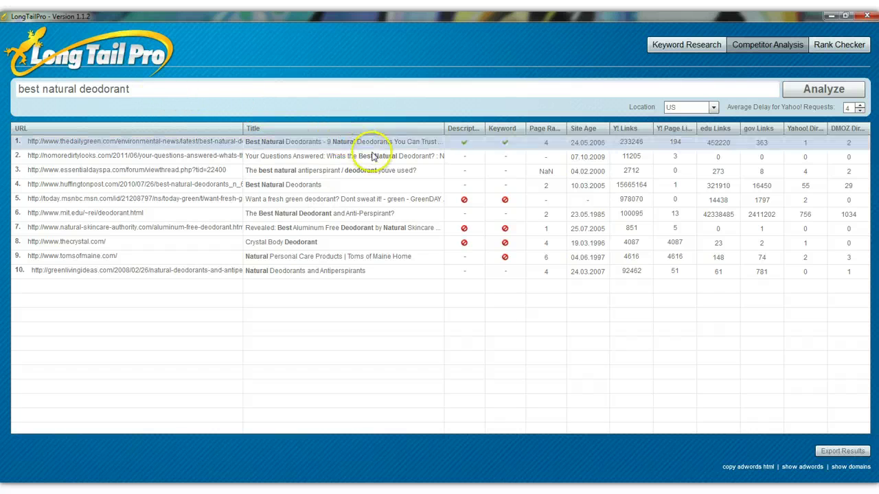
click(209, 152)
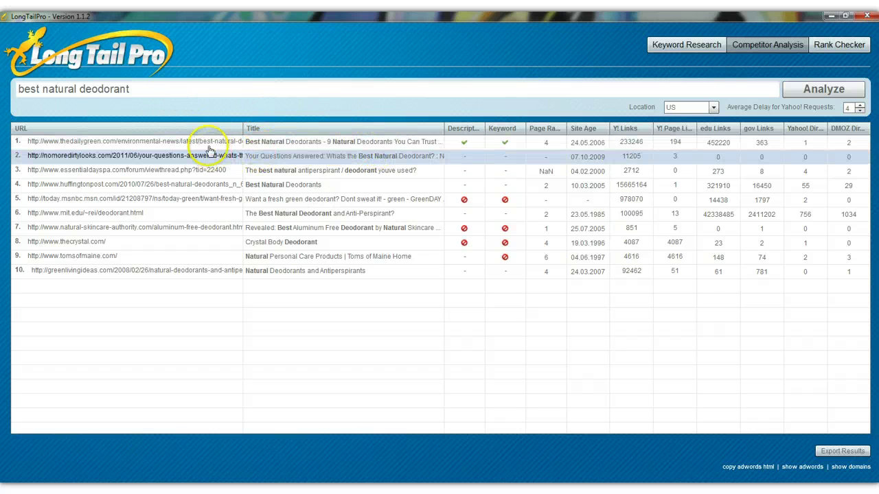
click(211, 142)
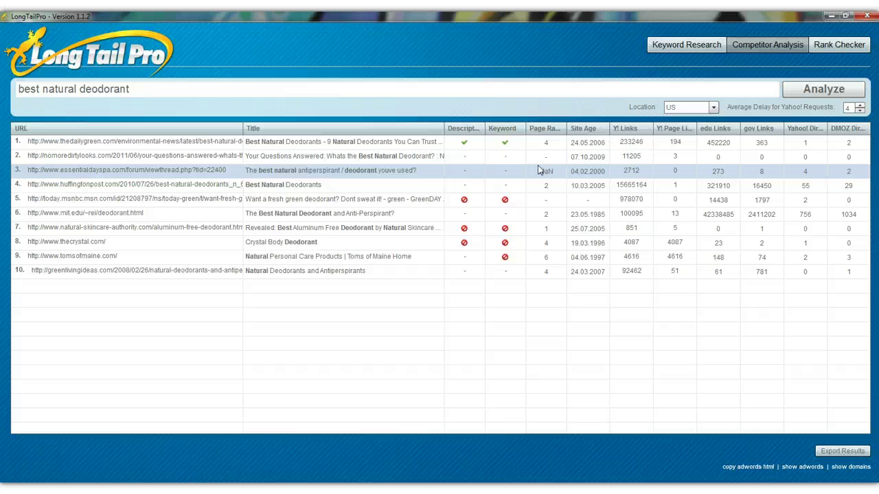
click(314, 485)
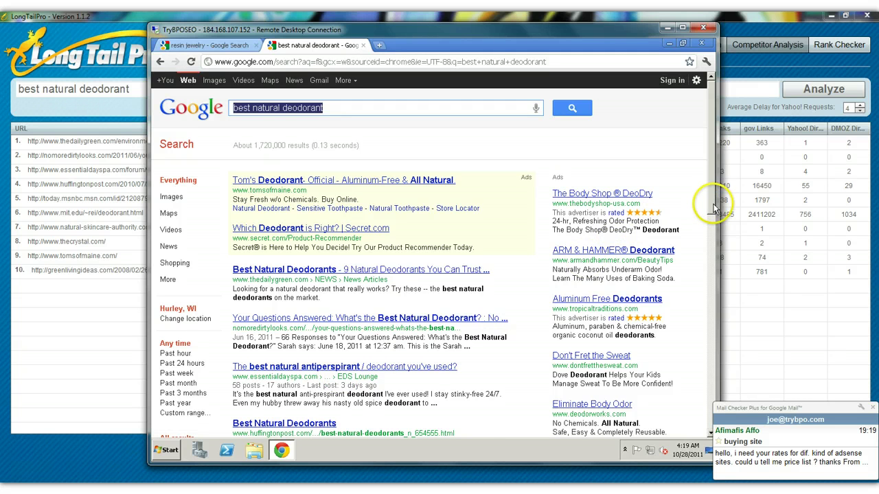
scroll(714, 213, down, 1)
scroll(714, 212, down, 3)
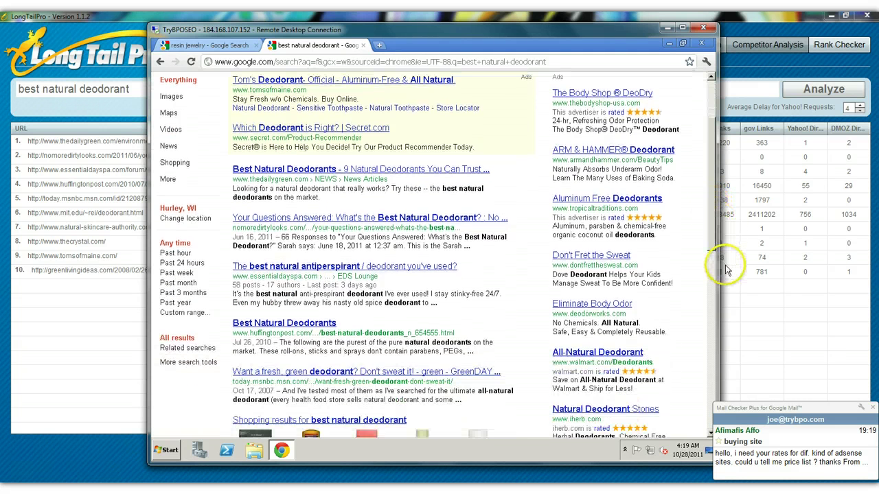
scroll(728, 276, down, 4)
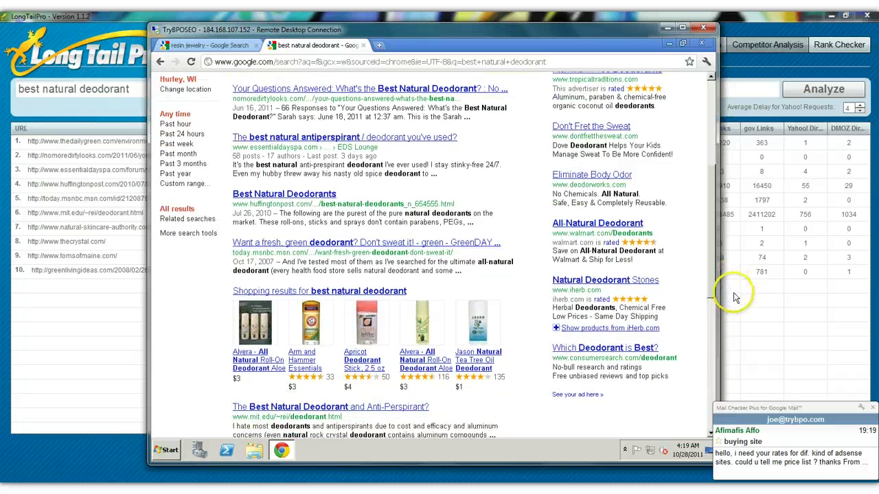
scroll(736, 321, down, 3)
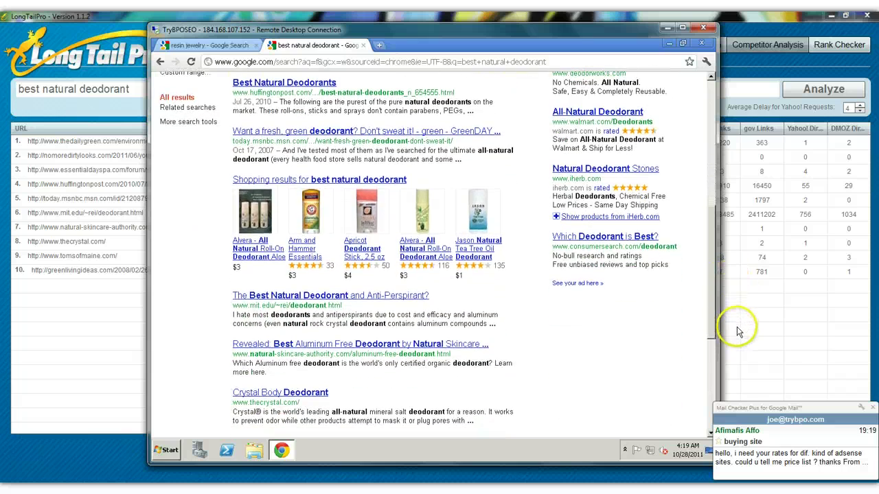
scroll(746, 351, down, 2)
scroll(726, 186, up, 10)
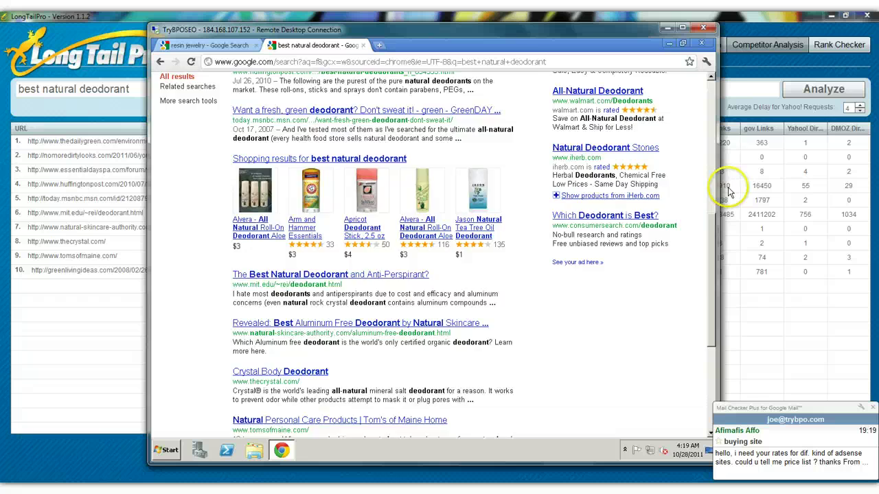
click(272, 13)
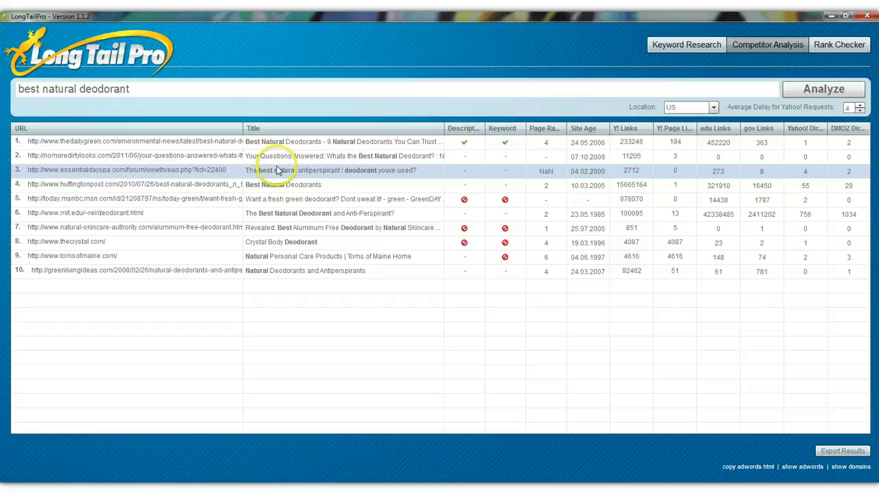
click(221, 156)
click(222, 170)
click(237, 156)
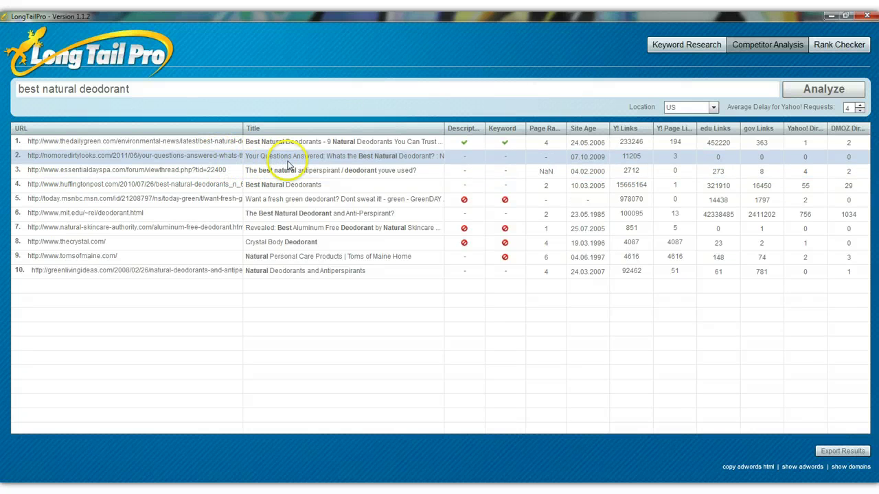
click(291, 170)
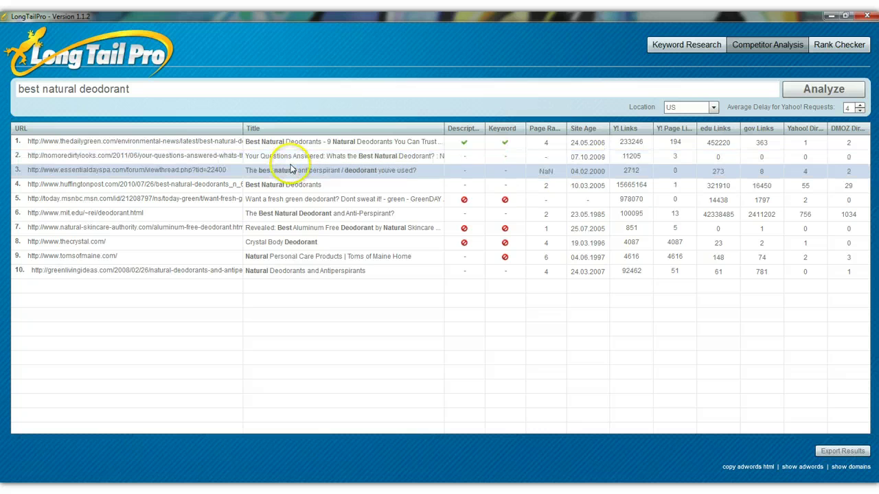
click(526, 186)
click(608, 171)
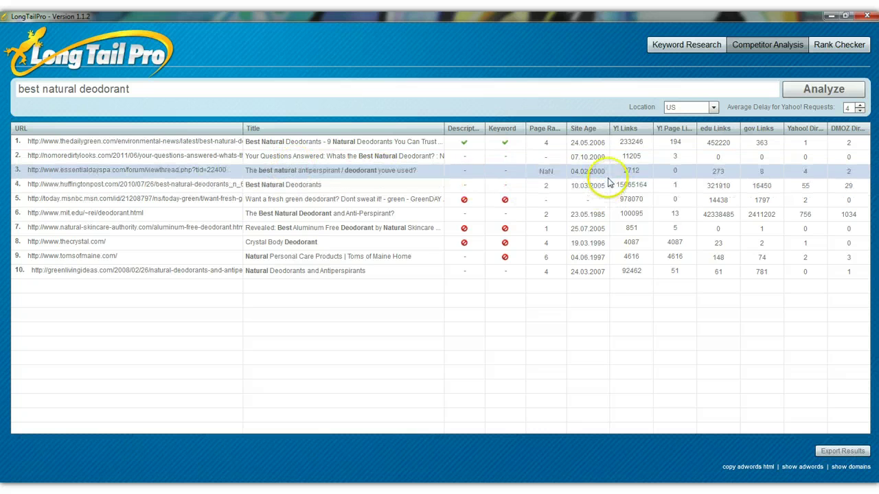
click(589, 157)
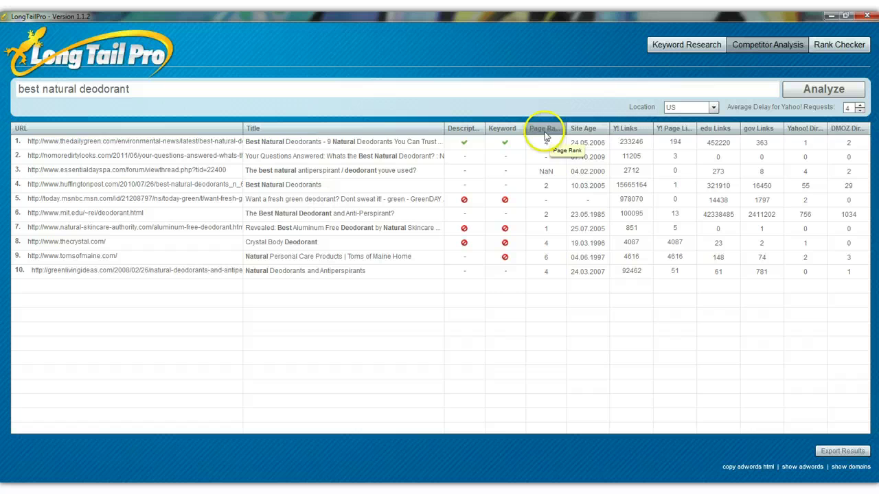
click(628, 142)
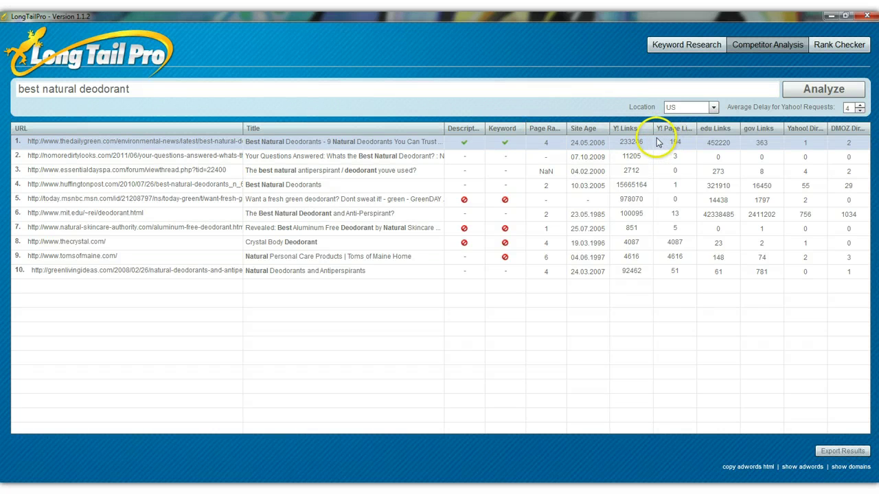